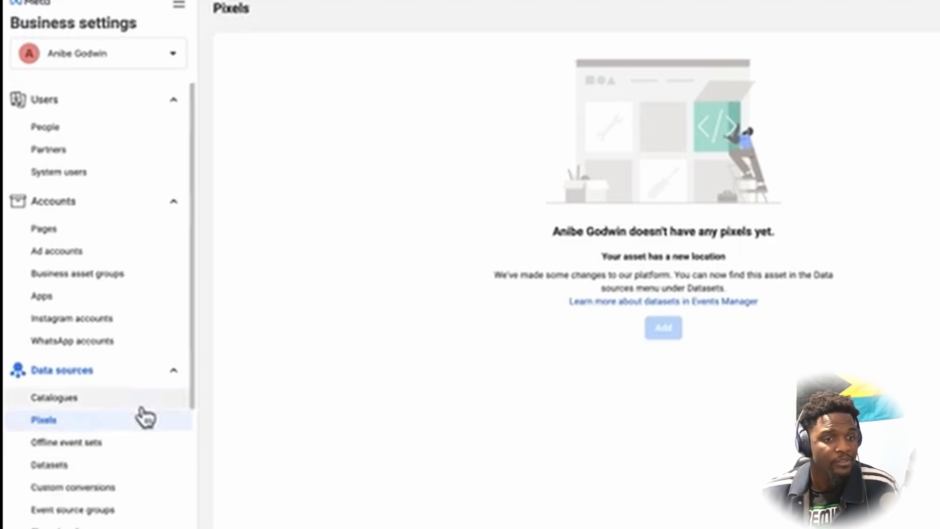
# Create a new dataset named "My New Dataset" under the business's data sources
pyautogui.click(71, 465)
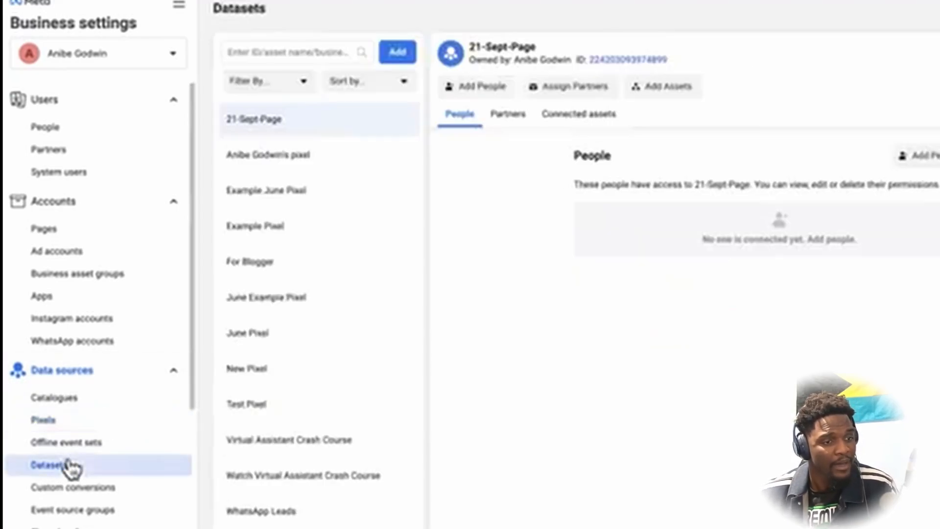
pyautogui.scroll(-1, 374, 353)
pyautogui.scroll(1, 375, 353)
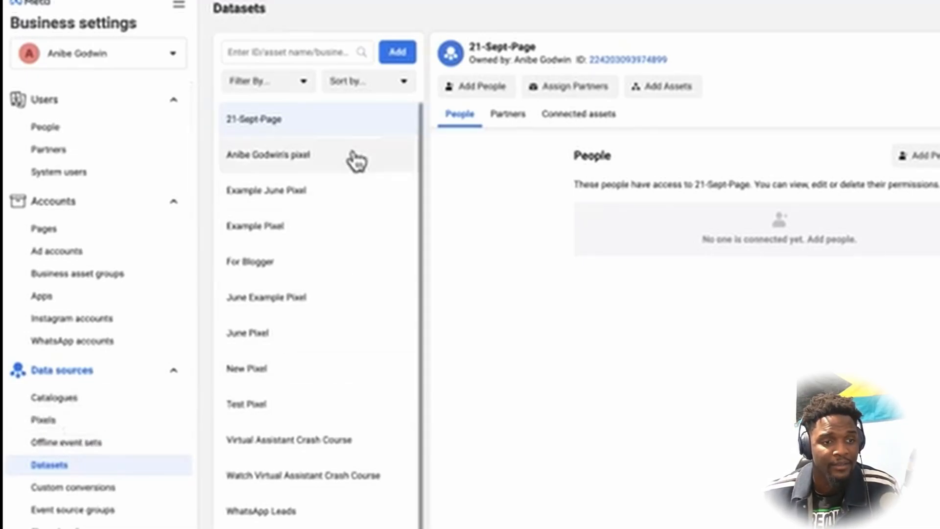
pyautogui.click(396, 55)
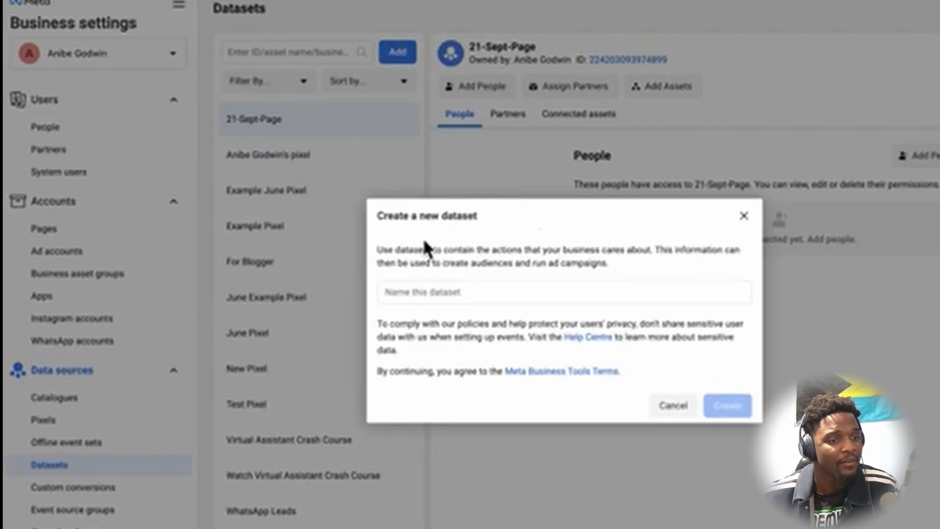
pyautogui.click(407, 291)
pyautogui.write('My New Dataset')
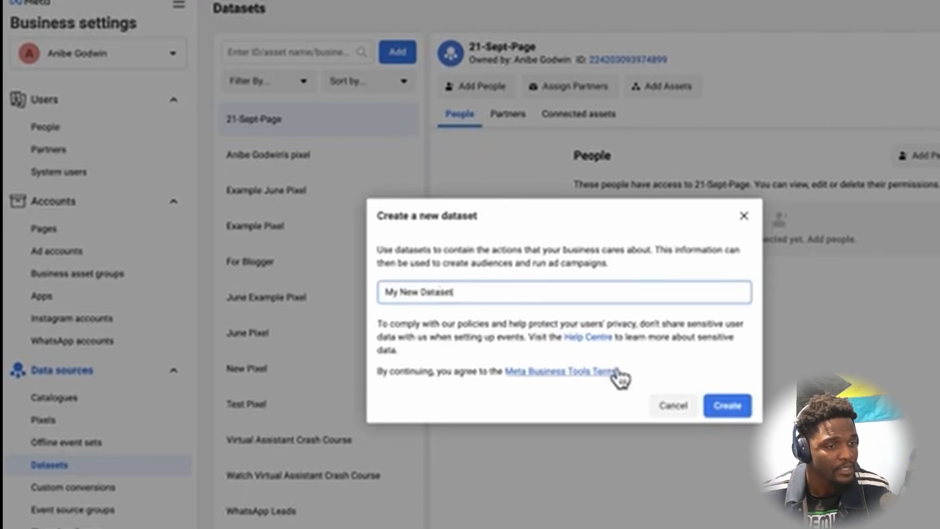
pyautogui.click(729, 404)
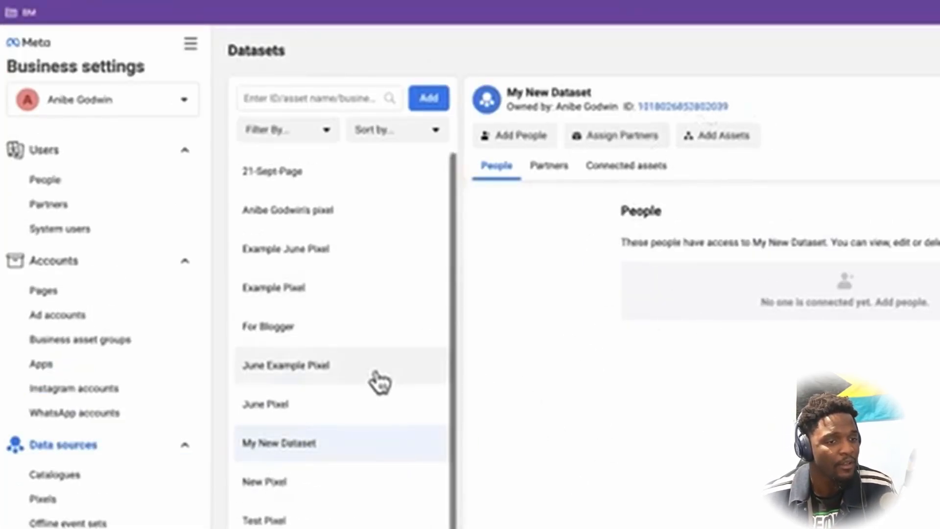
# Add the listed ad account to My New Dataset as a connected asset
pyautogui.click(720, 138)
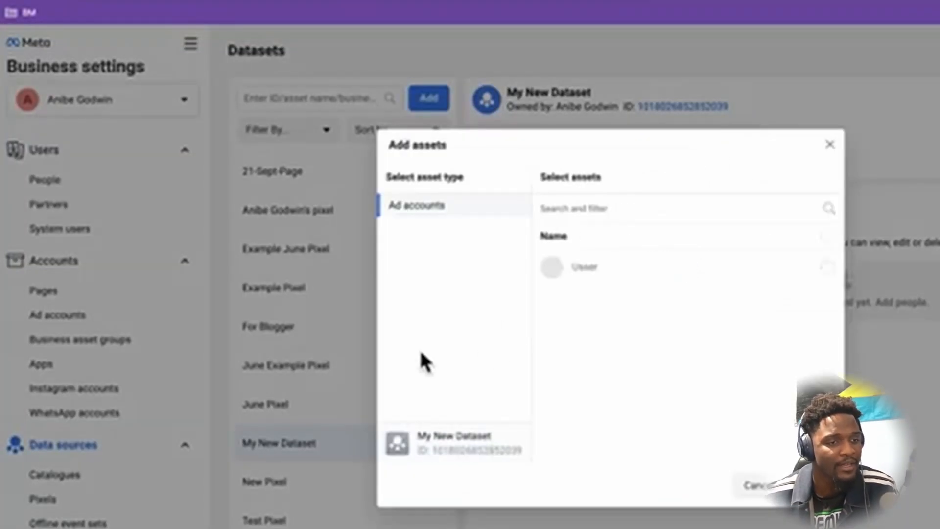
pyautogui.click(827, 267)
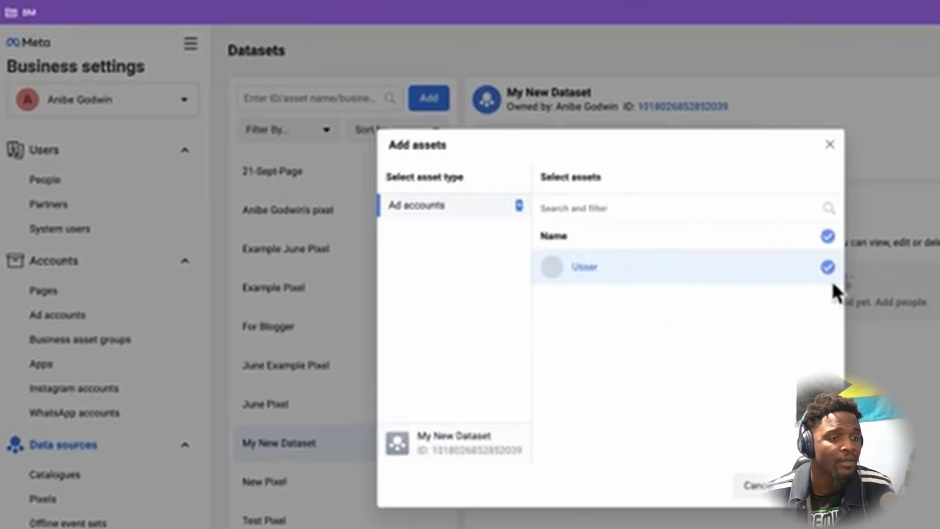
pyautogui.click(808, 485)
pyautogui.click(717, 322)
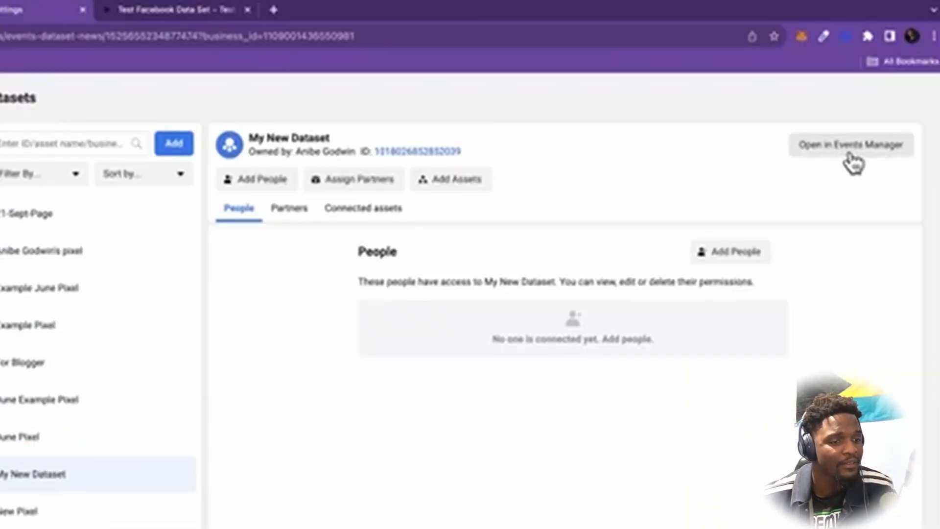
# Open My New Dataset in Events Manager and look over its options for sending events
pyautogui.click(852, 146)
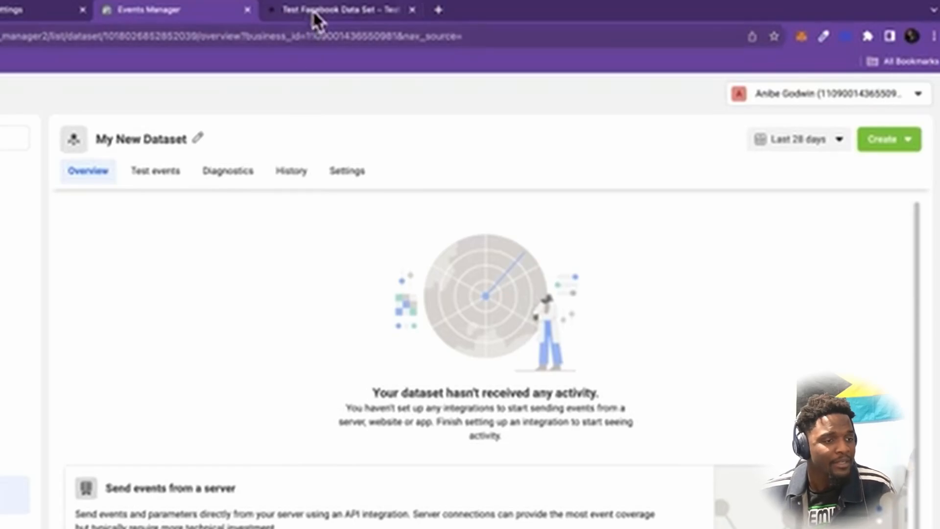
pyautogui.click(312, 10)
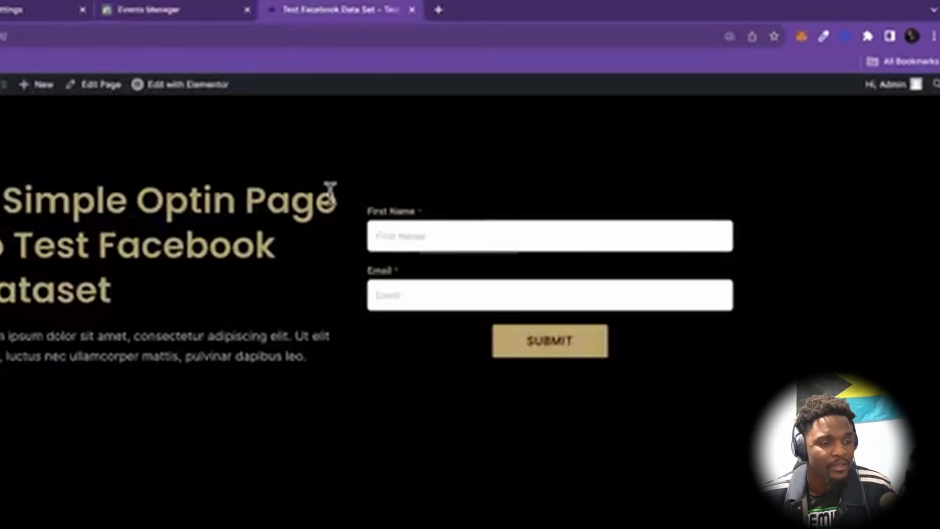
pyautogui.hotkey('ctrl', 'shift', 'Tab')
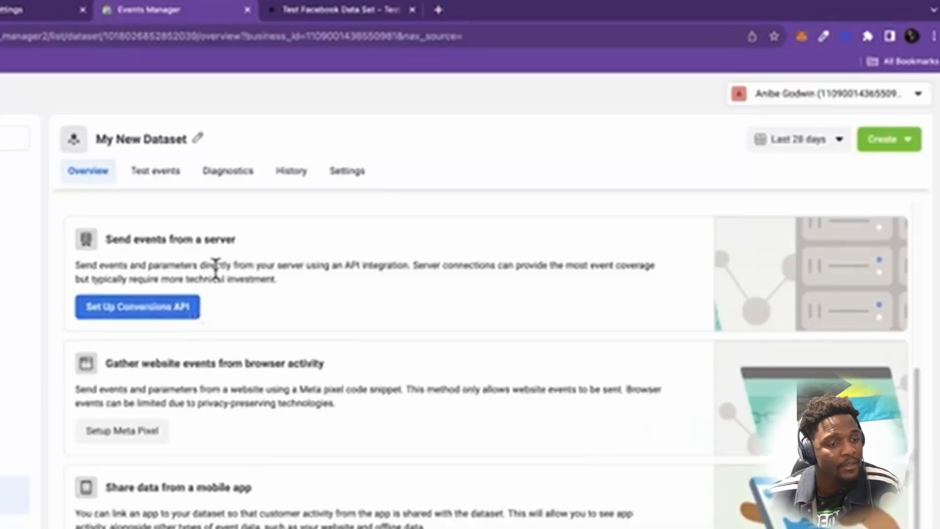
pyautogui.scroll(-1, 247, 394)
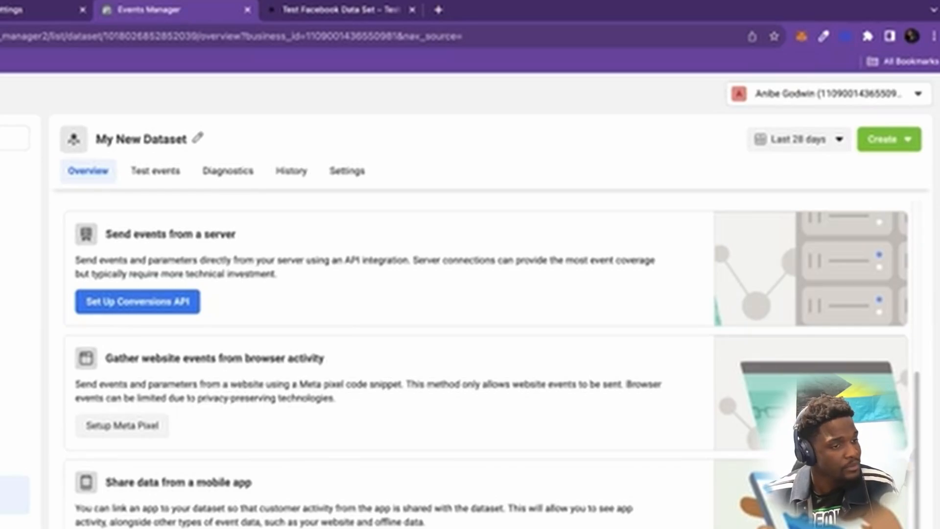
pyautogui.scroll(1, 233, 424)
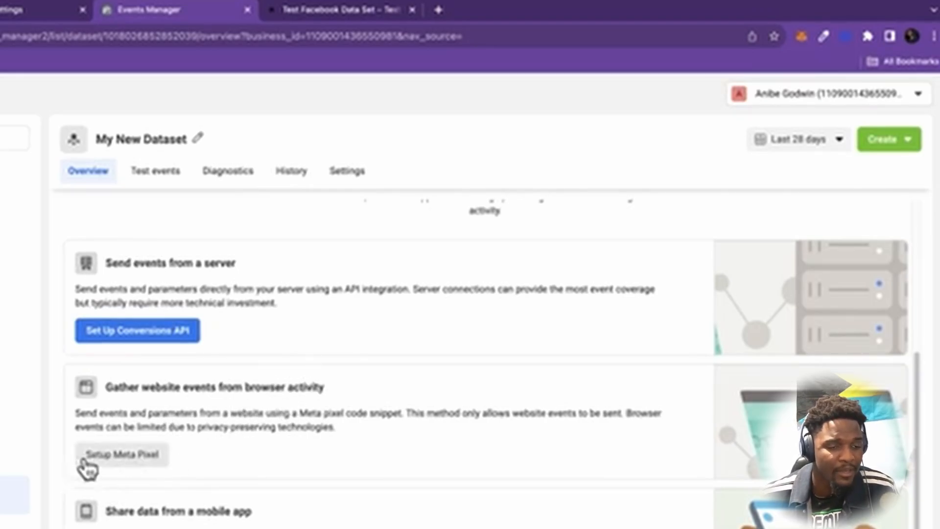
# Set up the Meta Pixel with manual code installation and copy its base code
pyautogui.click(110, 455)
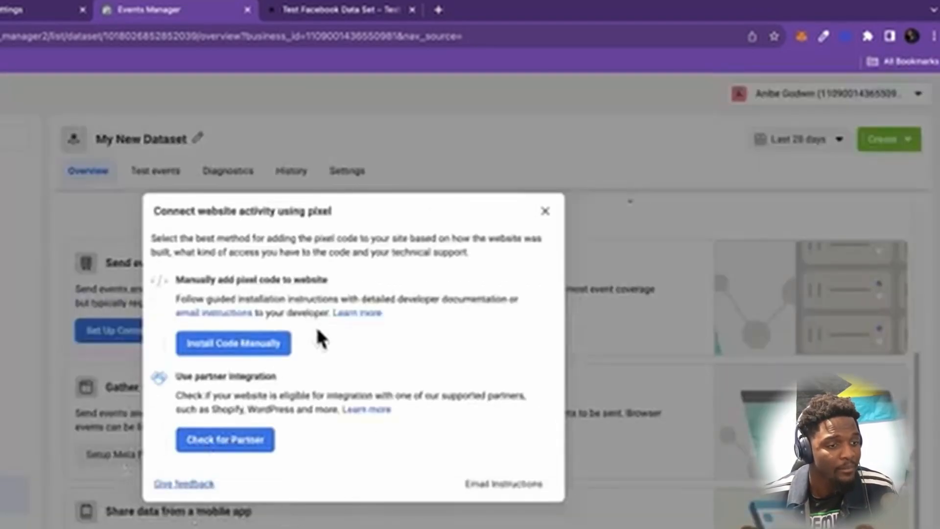
pyautogui.click(264, 346)
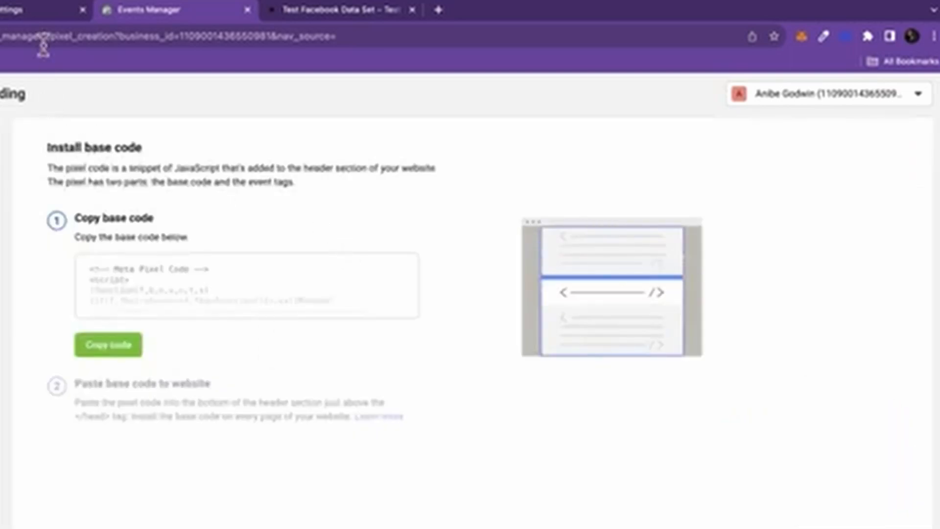
pyautogui.click(31, 19)
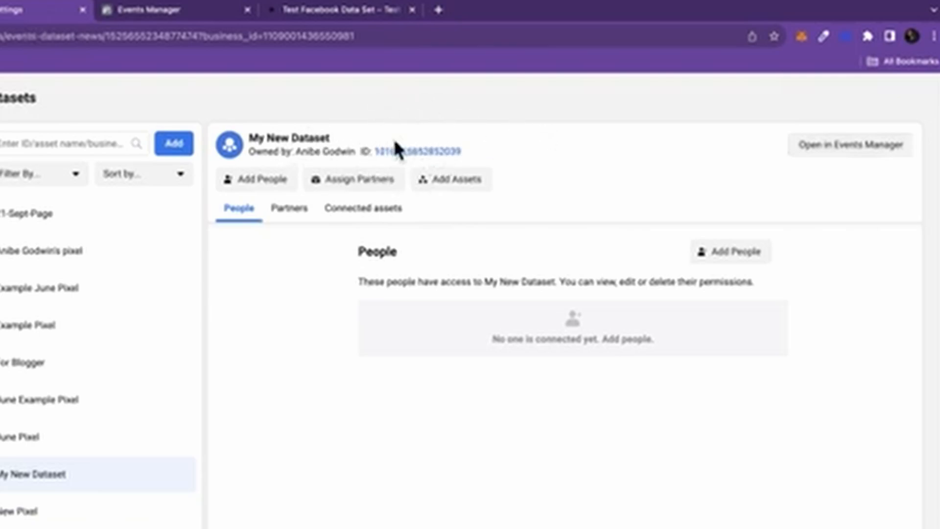
pyautogui.click(151, 9)
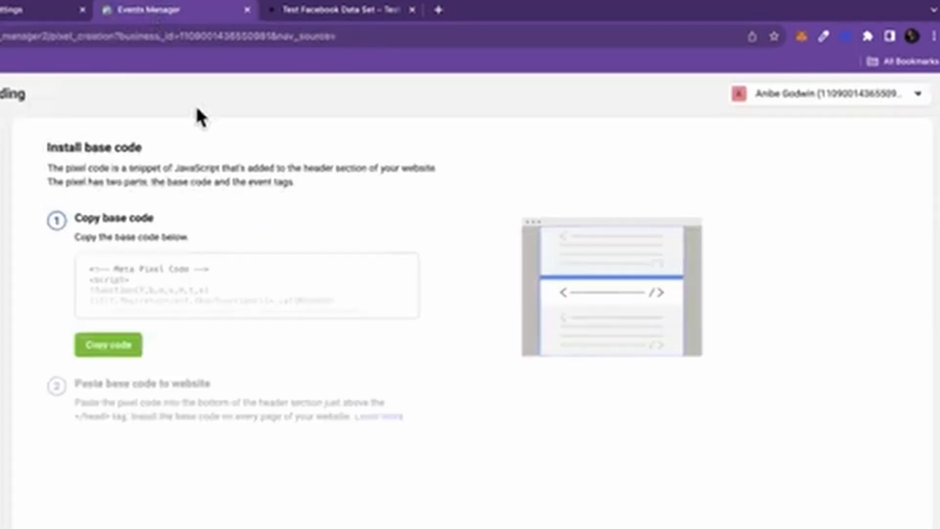
pyautogui.click(131, 350)
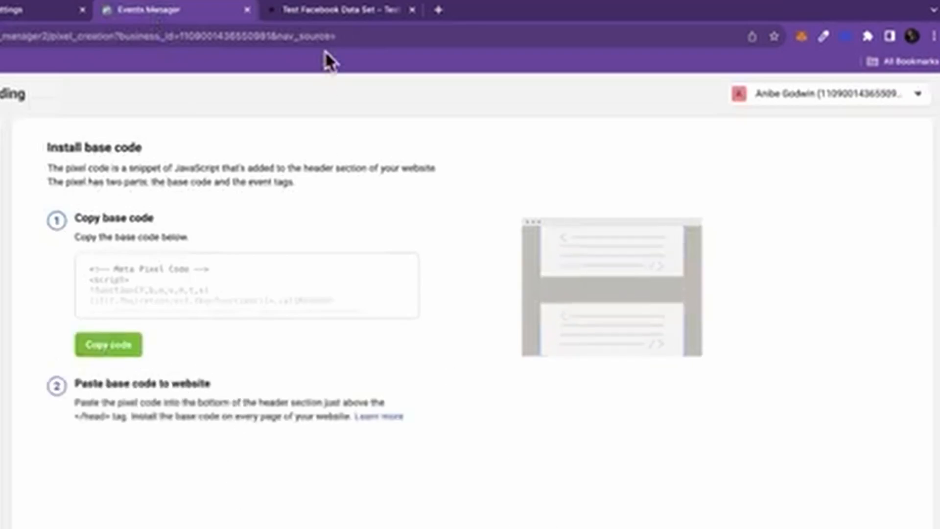
# Switch to the opt-in page's site and open its WordPress Add Plugins page in a new tab
pyautogui.click(321, 15)
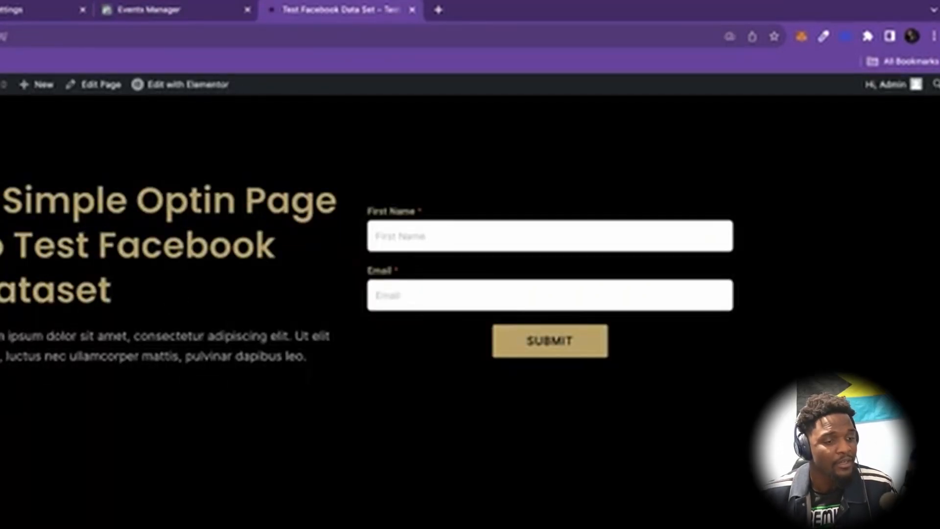
pyautogui.rightClick(1, 101)
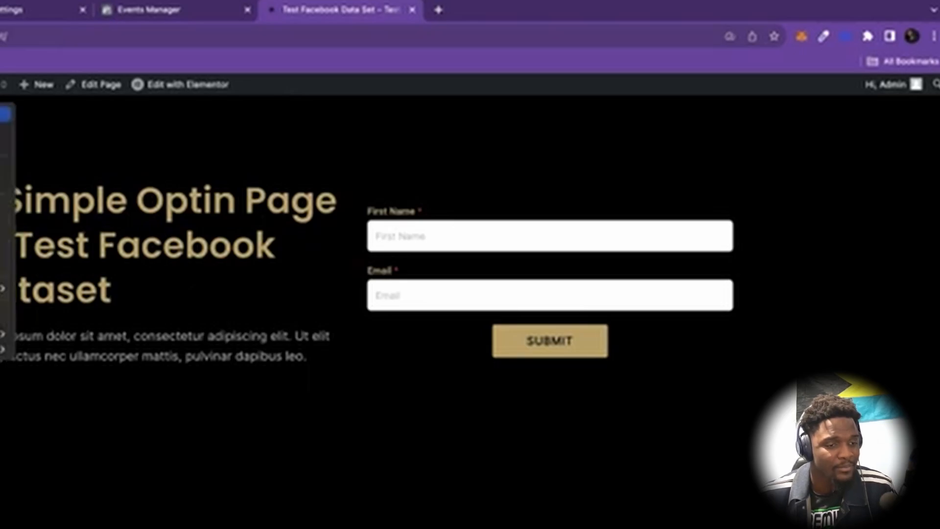
pyautogui.click(10, 113)
pyautogui.click(490, 10)
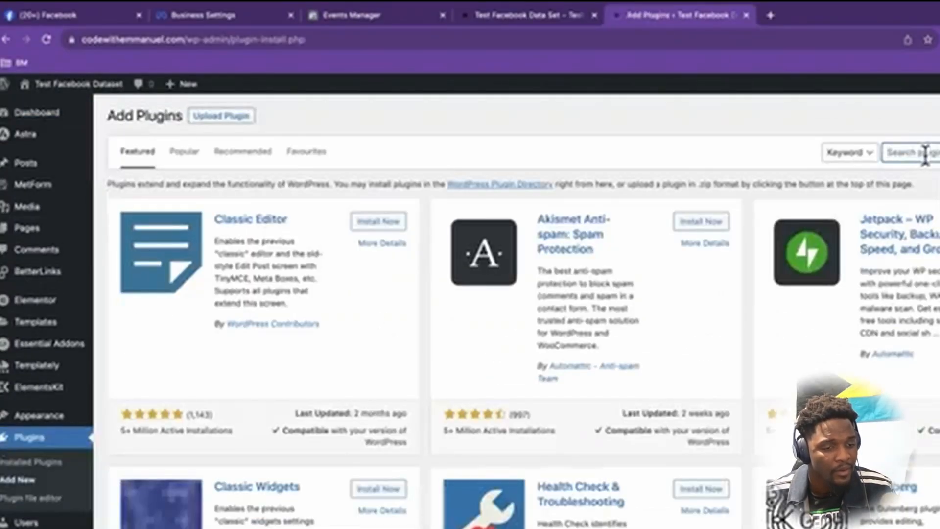
# Search for "Insert Header and footer" plugins, then install and activate WPCode
pyautogui.write('Heade')
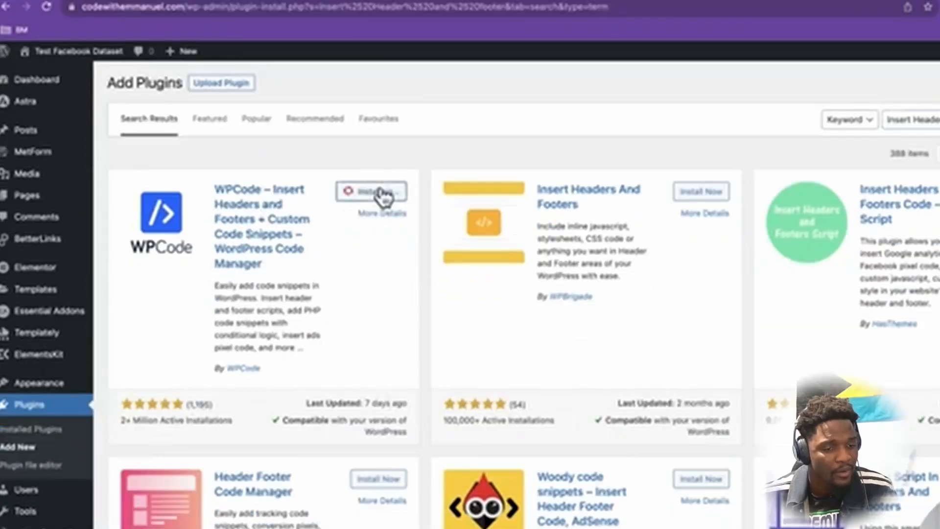
pyautogui.click(382, 226)
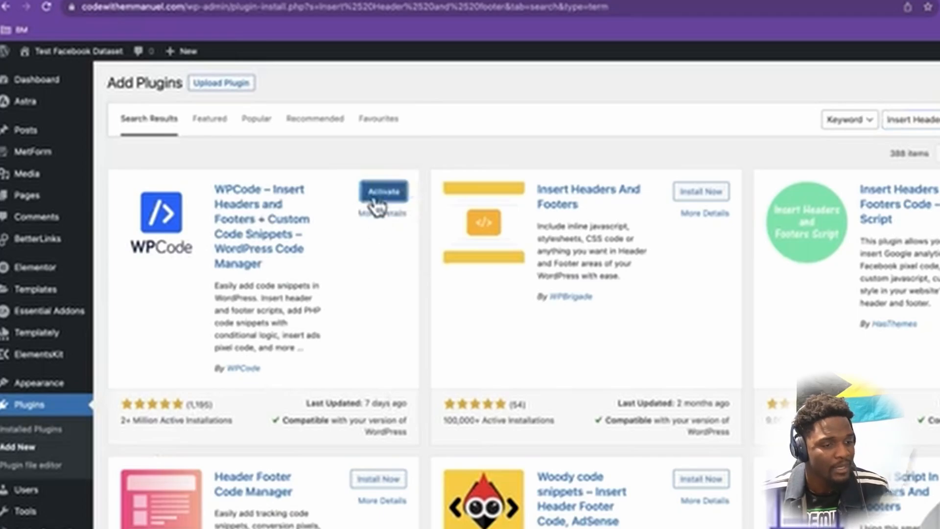
pyautogui.click(380, 194)
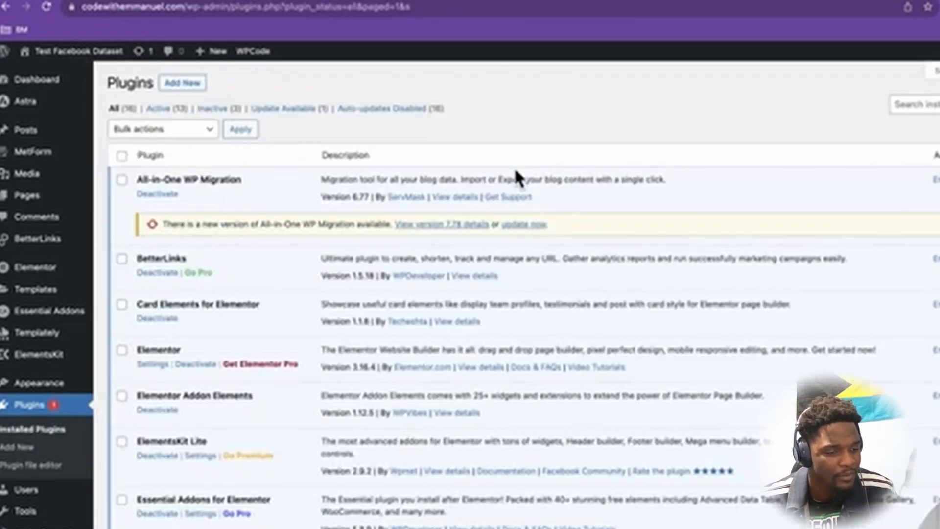
# Paste the Meta Pixel base code into the Header section of WPCode's Global Header and Footer page
pyautogui.moveTo(29, 526)
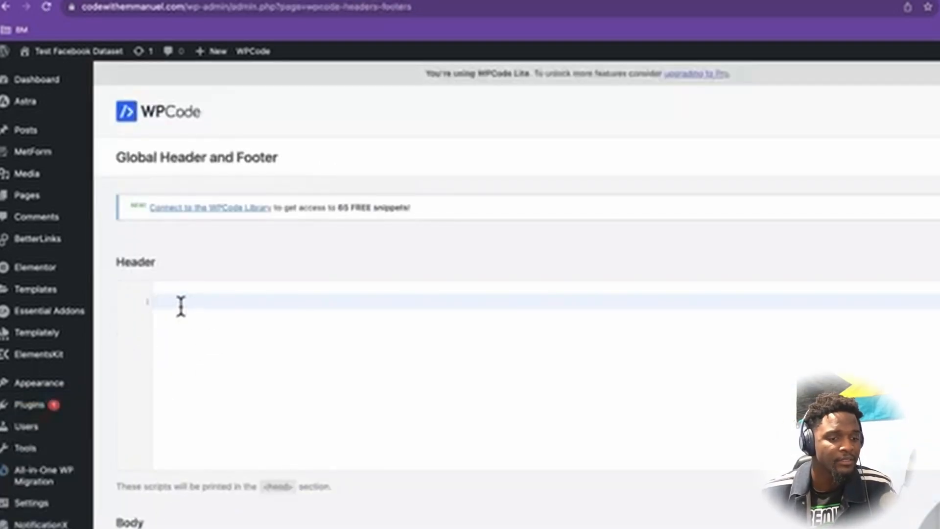
pyautogui.hotkey('ctrl', 'v')
pyautogui.scroll(3, 259, 319)
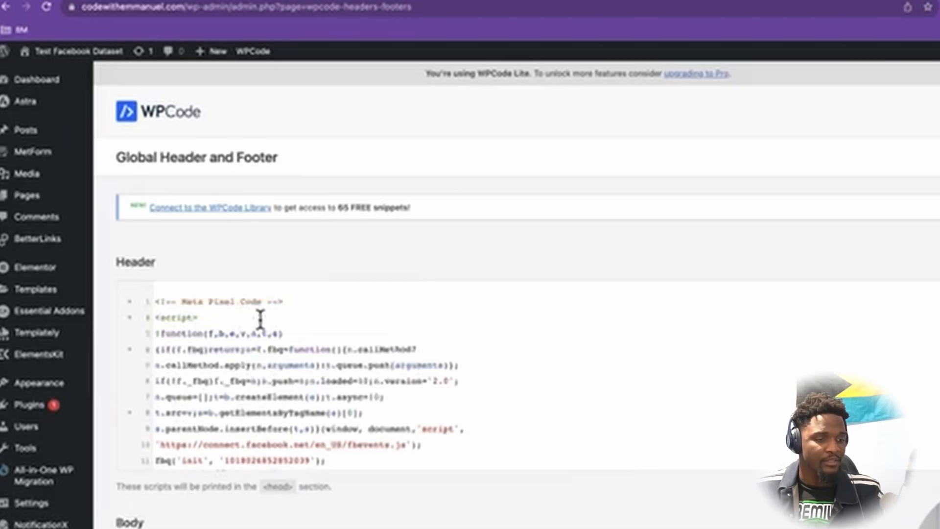
pyautogui.scroll(-3, 260, 319)
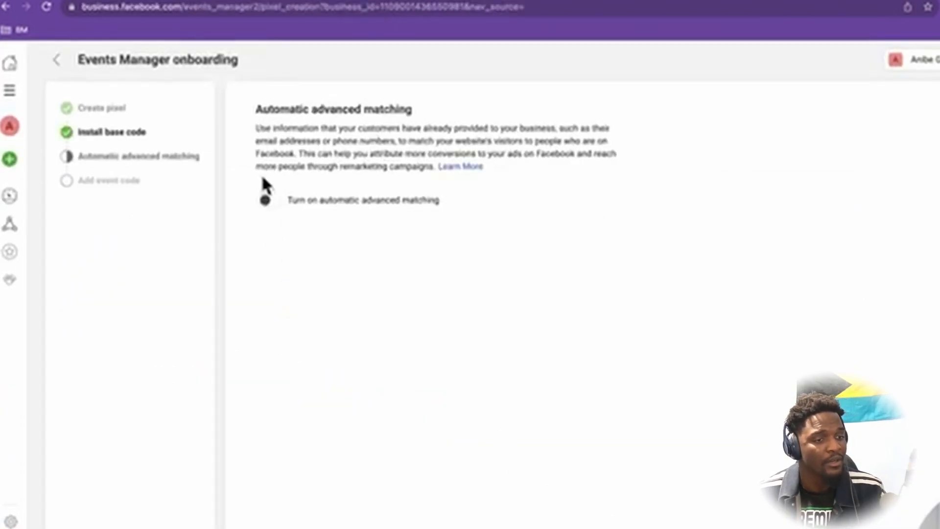
# Turn on automatic advanced matching in the Events Manager onboarding and go to My New Dataset's overview
pyautogui.click(271, 203)
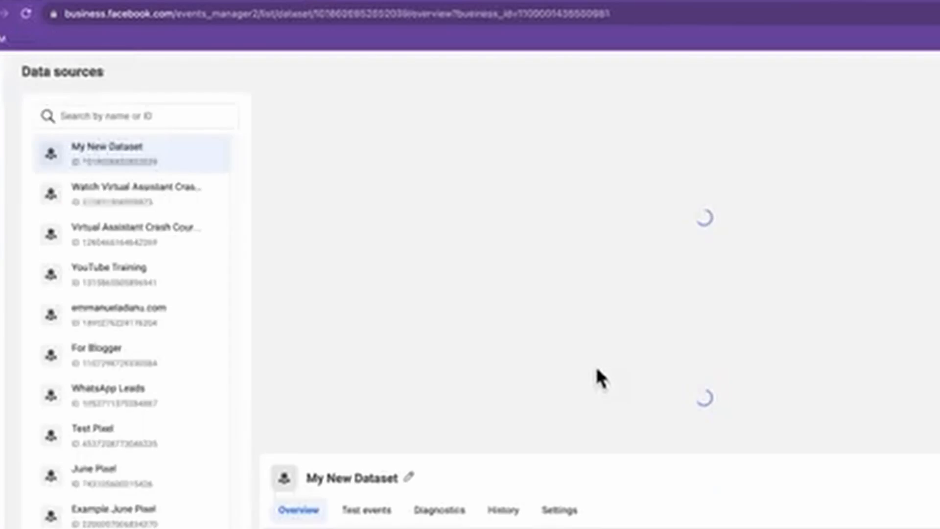
pyautogui.scroll(-2, 596, 378)
pyautogui.scroll(2, 595, 343)
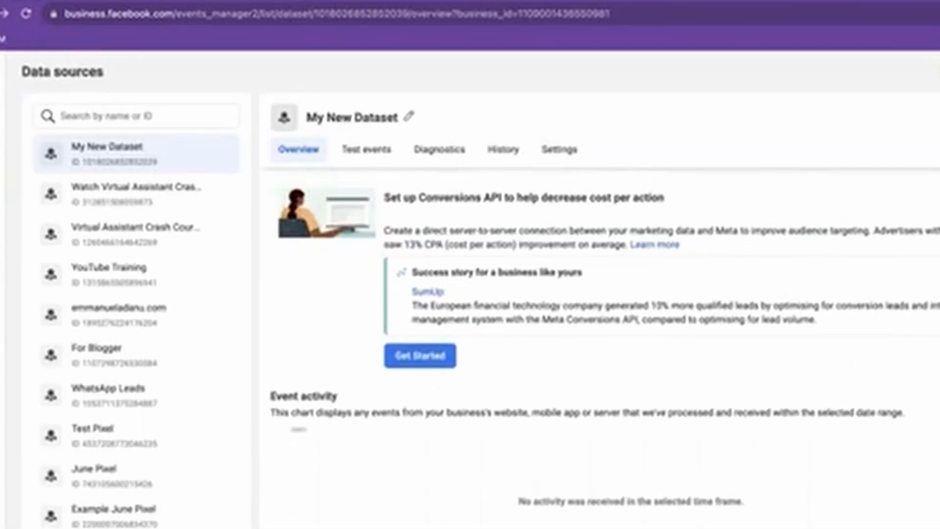
pyautogui.scroll(-1, 596, 342)
pyautogui.scroll(1, 595, 343)
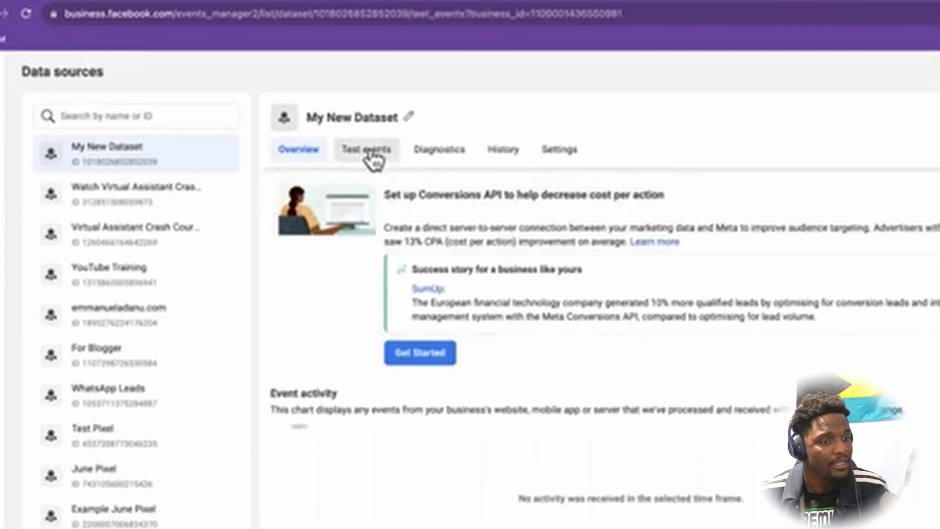
pyautogui.click(376, 156)
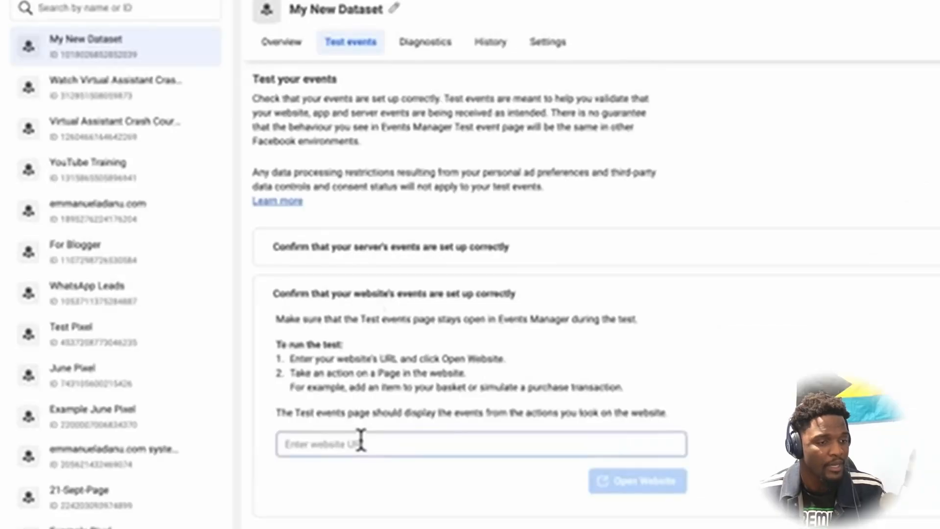
pyautogui.hotkey('ctrl', 'v')
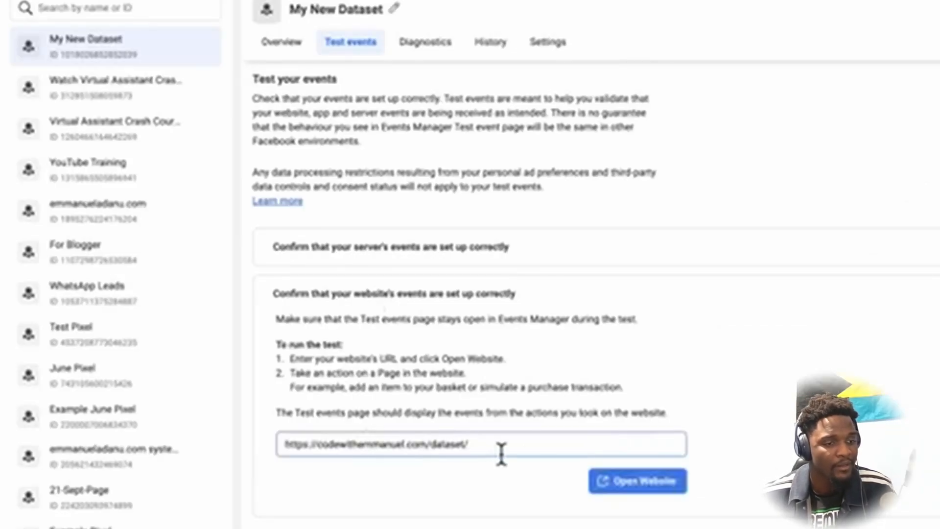
pyautogui.click(645, 484)
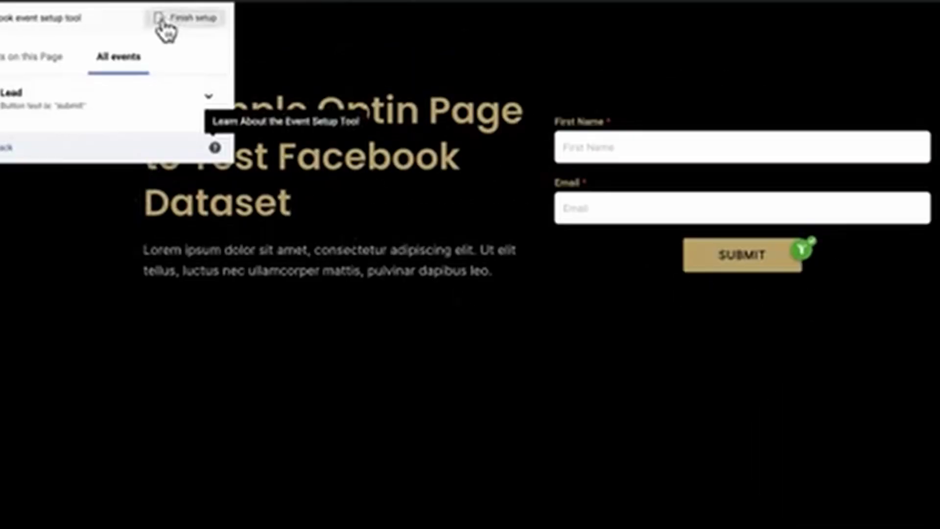
# Finish the event setup with the Lead event assigned to the opt-in form's Submit button
pyautogui.click(162, 19)
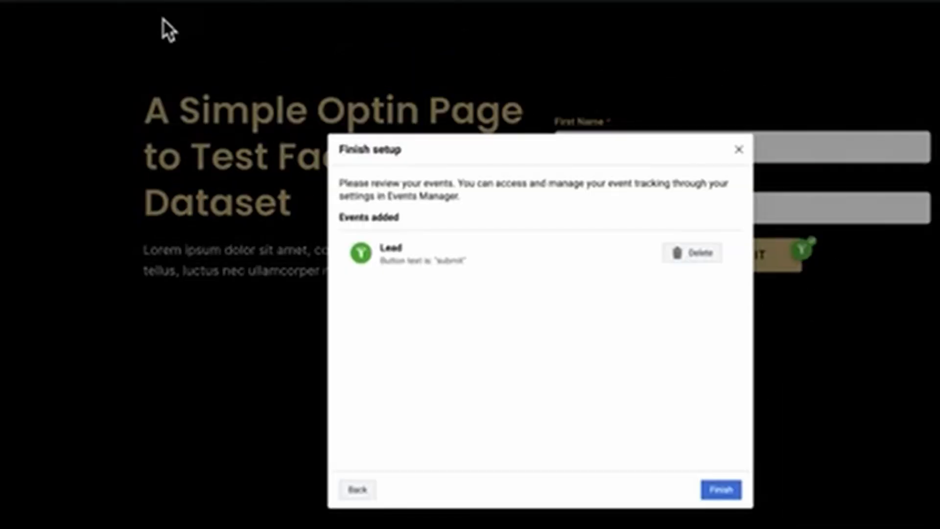
pyautogui.click(720, 490)
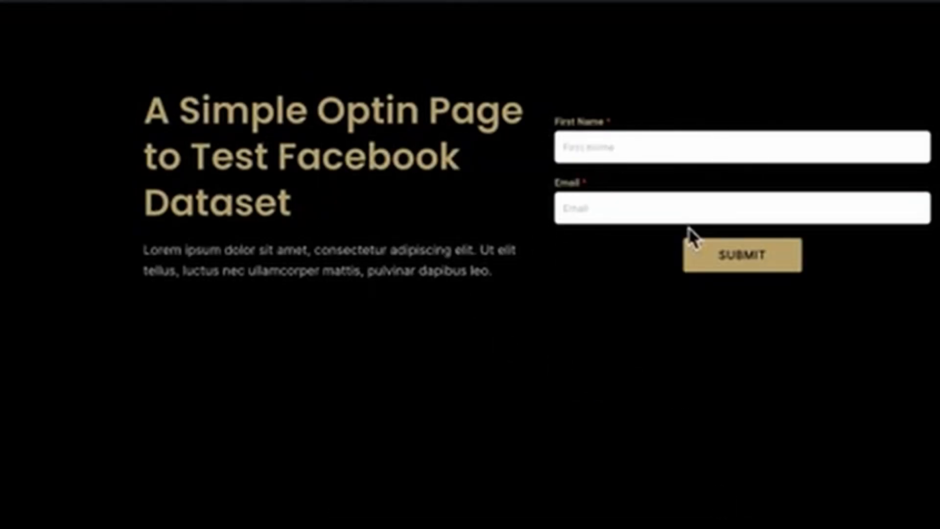
# Submit the opt-in form with a test first name and email, and check My New Dataset's test events in Events Manager
pyautogui.click(596, 147)
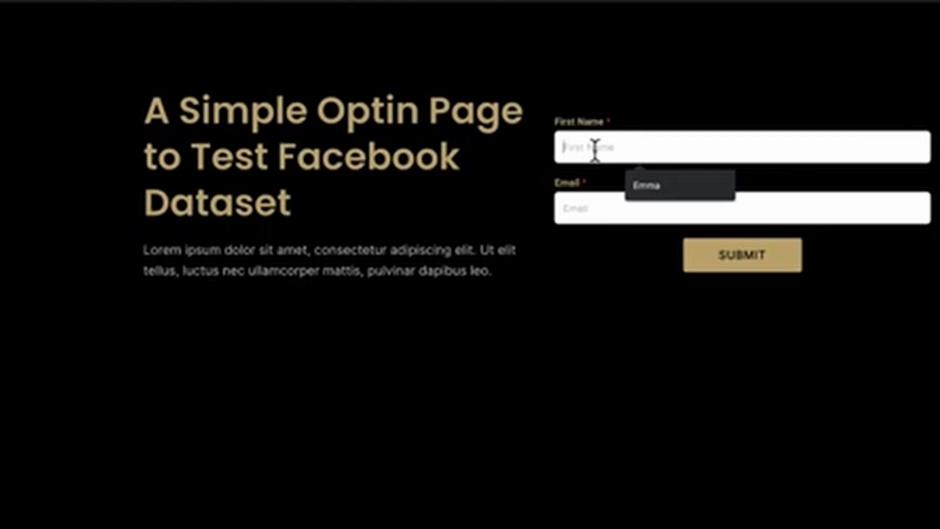
pyautogui.click(679, 185)
pyautogui.click(631, 201)
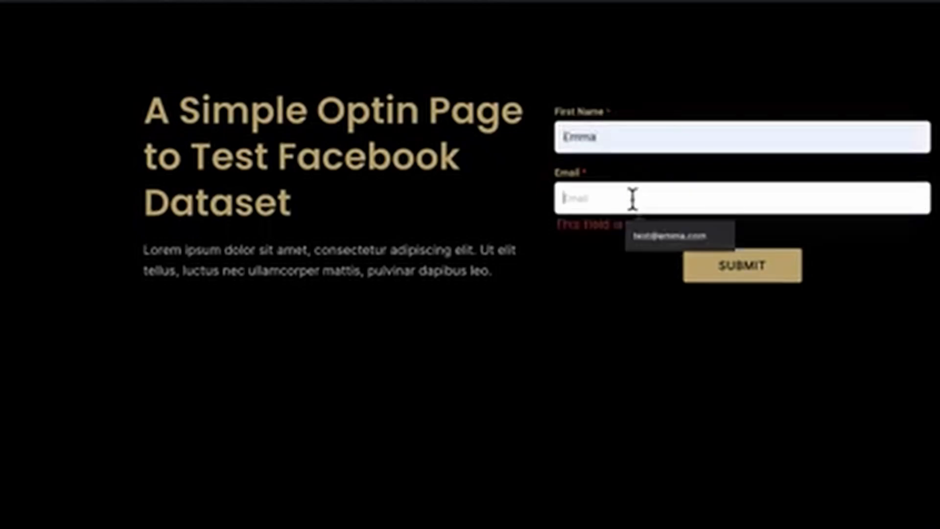
pyautogui.click(657, 241)
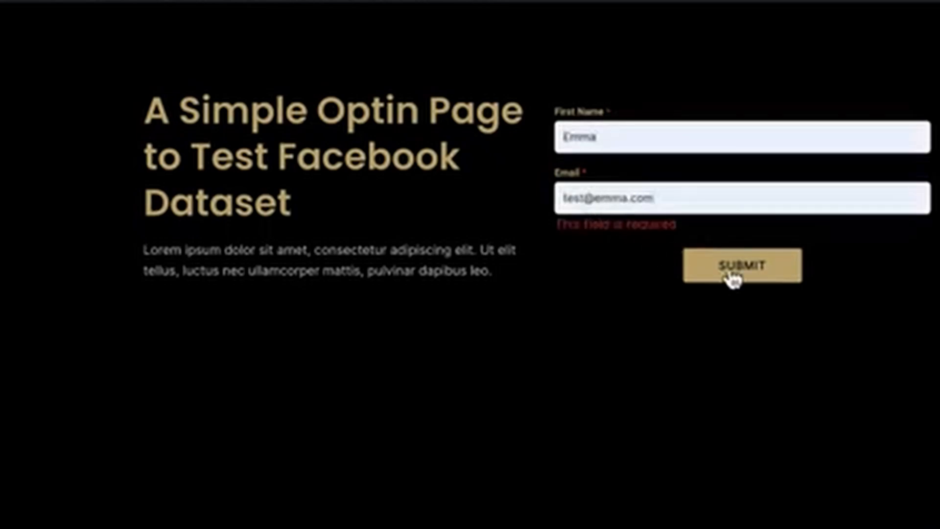
pyautogui.click(744, 269)
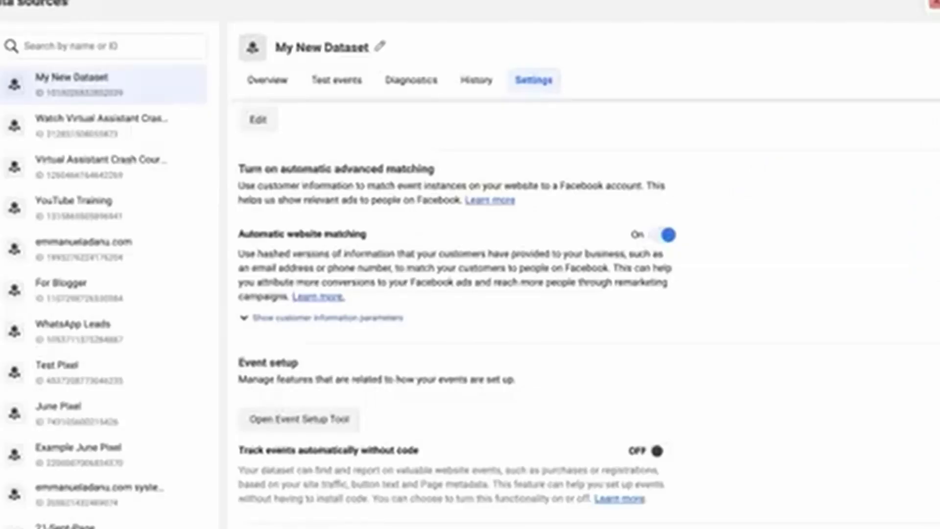
pyautogui.click(337, 82)
pyautogui.click(339, 83)
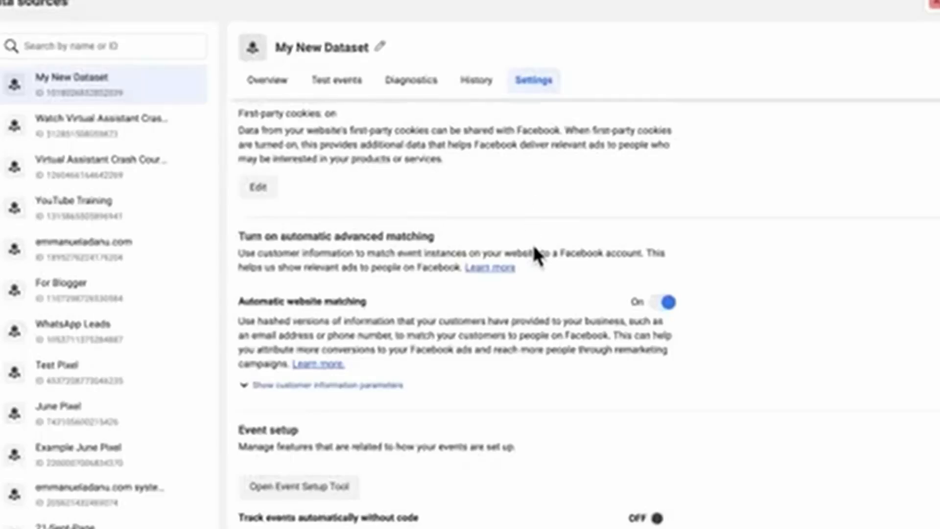
# Look over My New Dataset's settings and go to its overview of event activity
pyautogui.scroll(-1, 656, 429)
pyautogui.scroll(10, 632, 294)
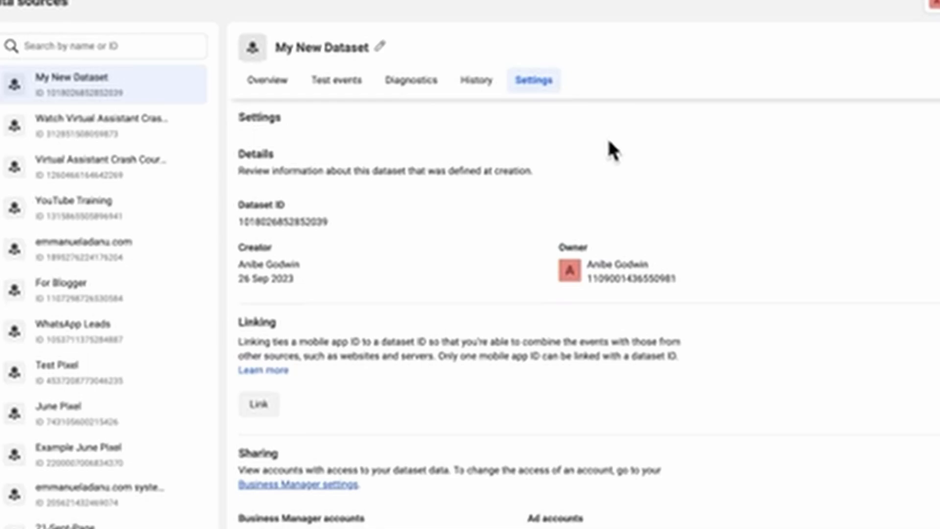
pyautogui.click(274, 83)
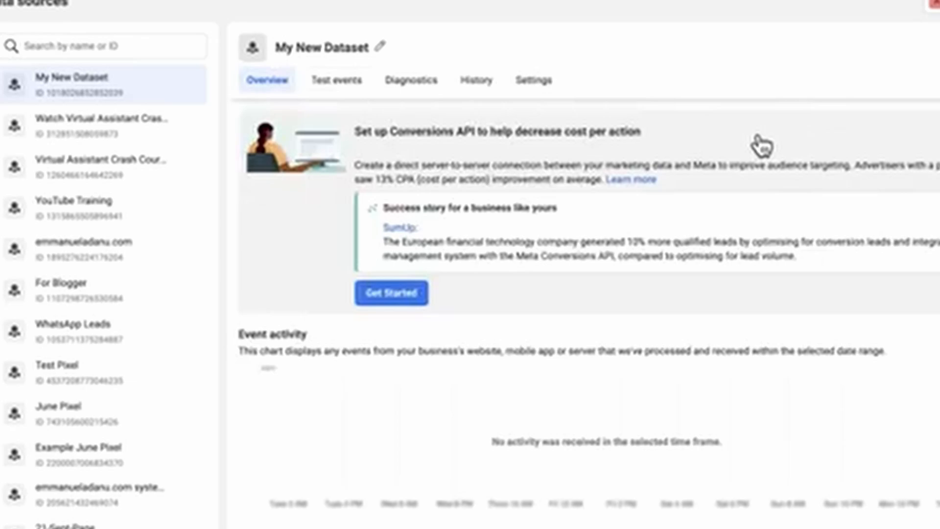